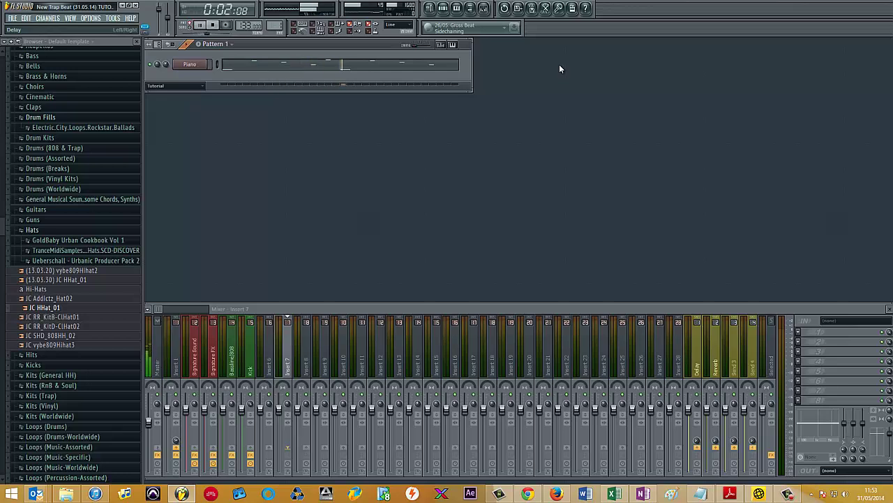
- Add a JC HHat_01 channel under Piano, fill every second step, and audition it
{"action": "key", "text": "space"}
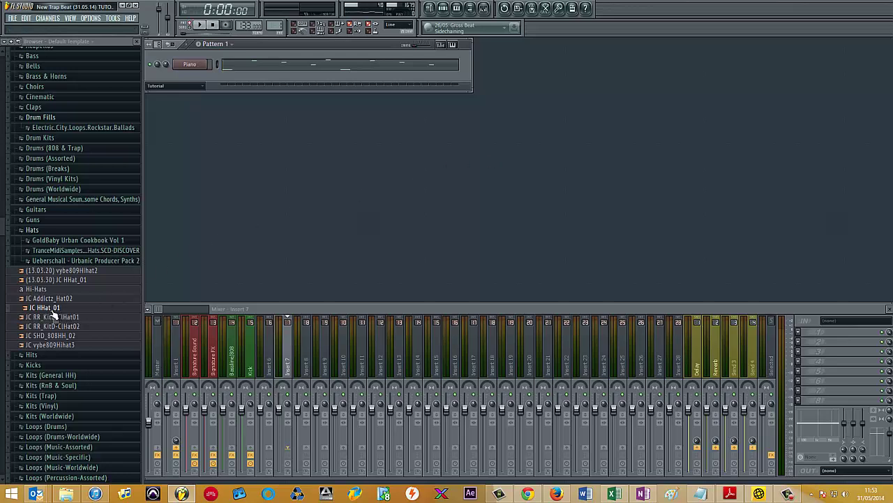
{"action": "left_click_drag", "start_coordinate": [49, 312], "coordinate": [199, 83]}
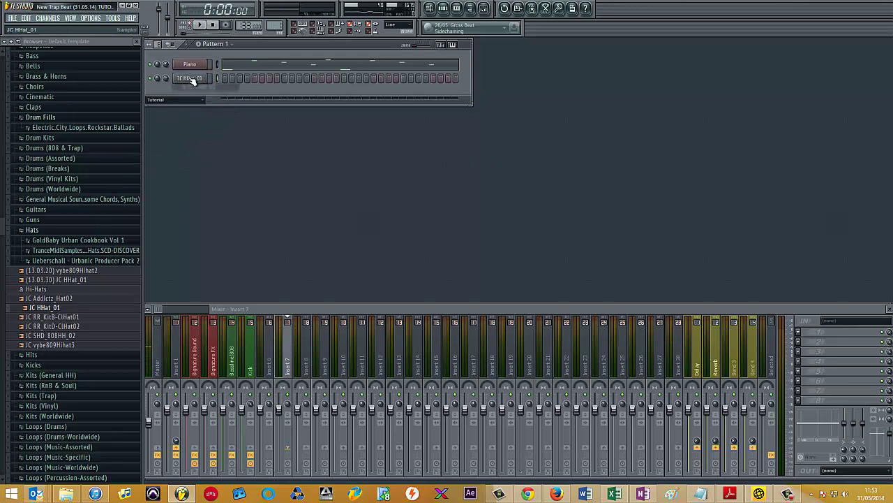
{"action": "right_click", "coordinate": [201, 78]}
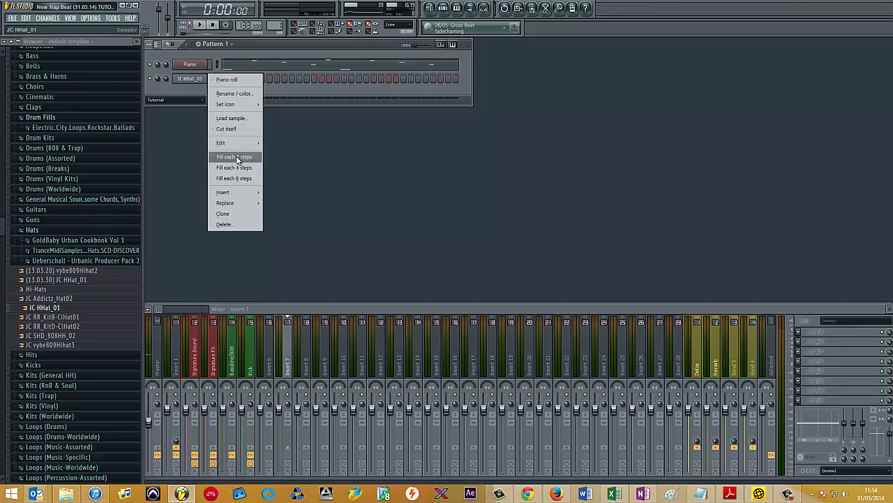
{"action": "left_click", "coordinate": [236, 156]}
{"action": "key", "text": "space"}
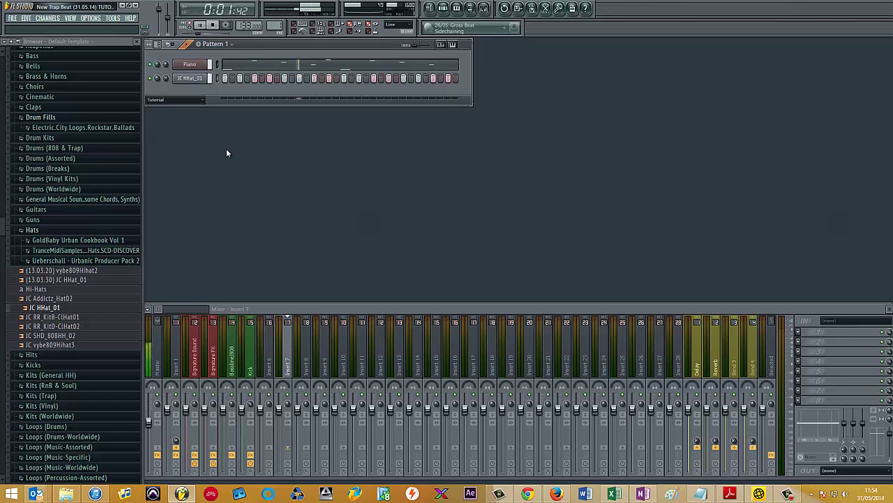
{"action": "key", "text": "space"}
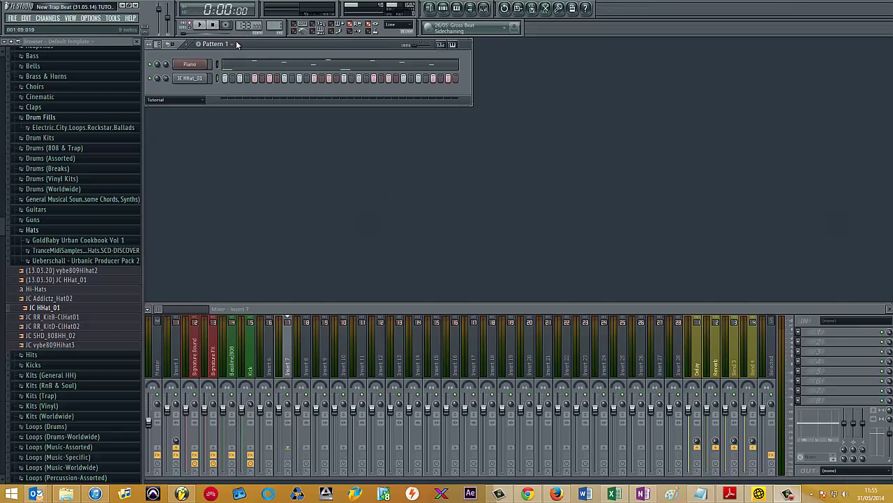
- Drop the tempo to about 66 BPM, audition it, and open the Piano channel's notes
{"action": "left_click_drag", "start_coordinate": [248, 25], "coordinate": [250, 153]}
{"action": "key", "text": "space"}
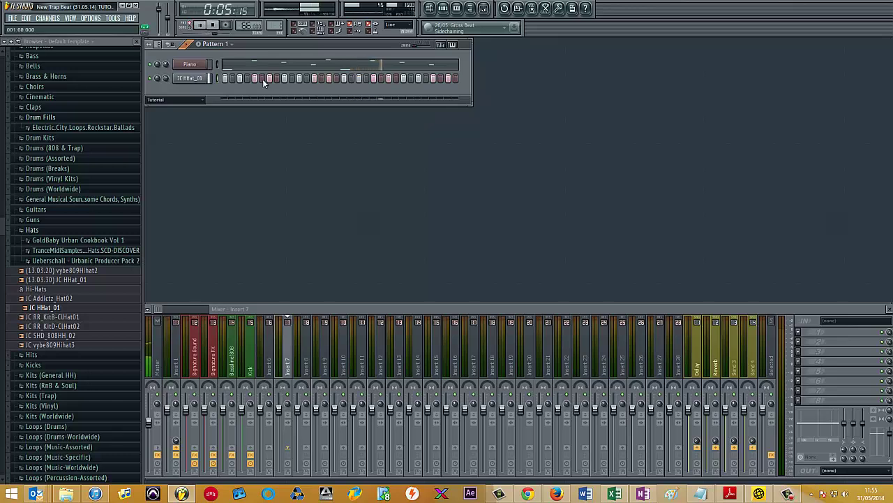
{"action": "key", "text": "space"}
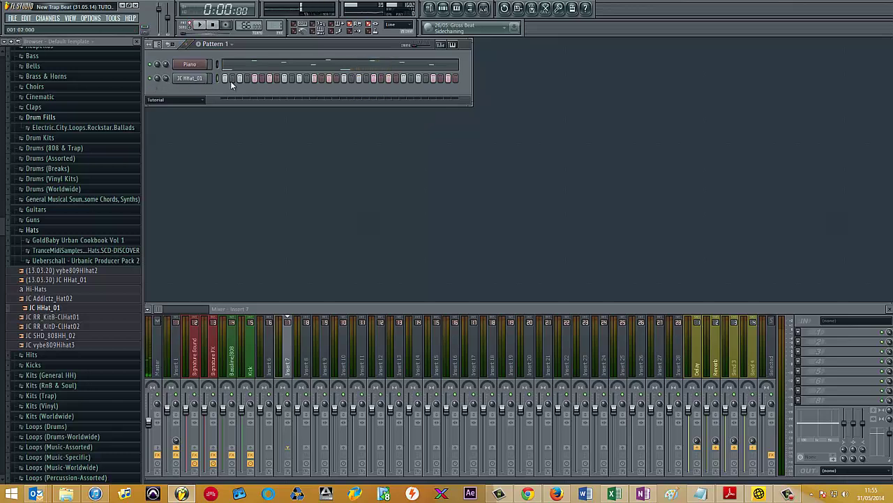
{"action": "key", "text": "space"}
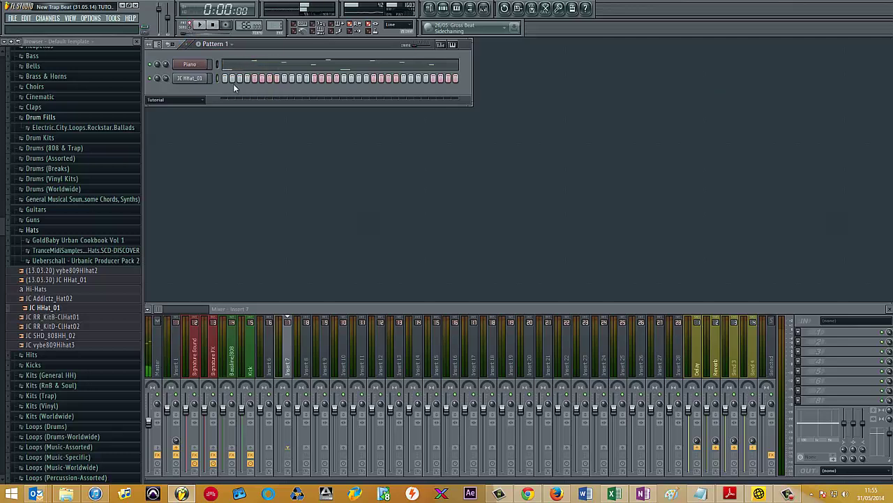
{"action": "key", "text": "space"}
{"action": "left_click", "coordinate": [258, 70]}
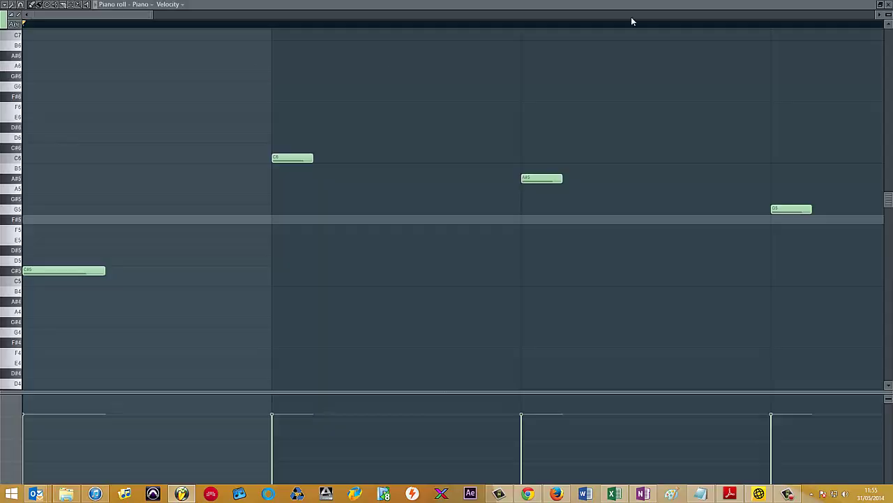
- Maximize the piano roll, set note snapping to Beat, and zoom out to the full pattern
{"action": "double_click", "coordinate": [279, 6]}
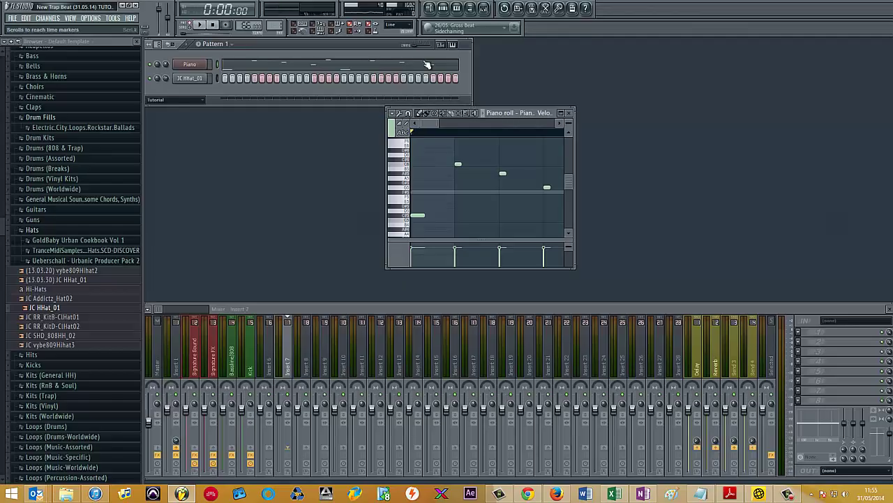
{"action": "left_click", "coordinate": [561, 112]}
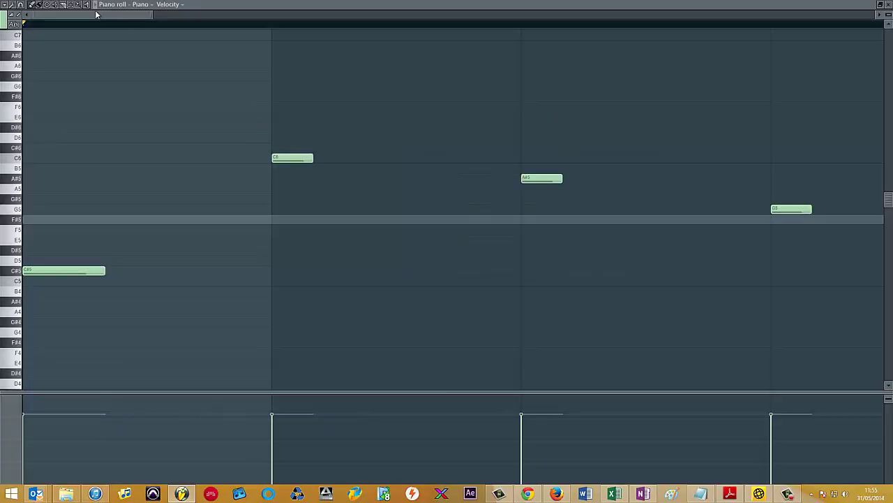
{"action": "left_click", "coordinate": [21, 6]}
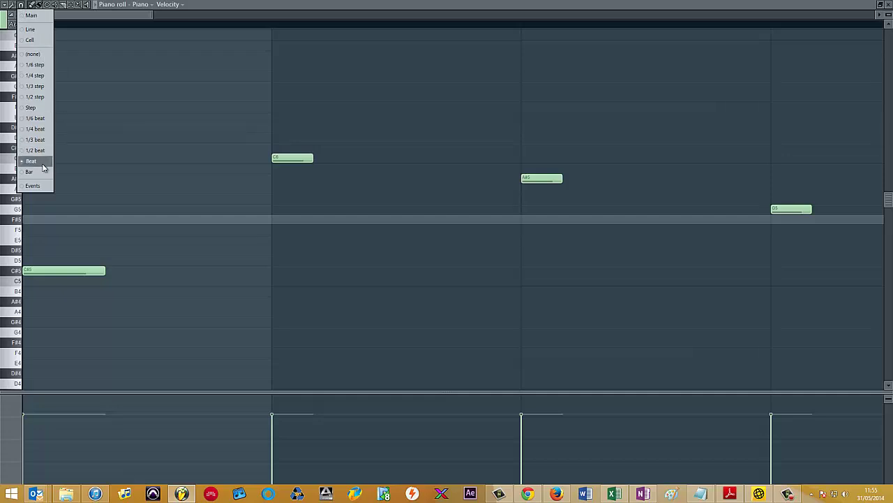
{"action": "left_click", "coordinate": [43, 166]}
{"action": "scroll", "coordinate": [250, 100], "scroll_direction": "down", "scroll_amount": 3}
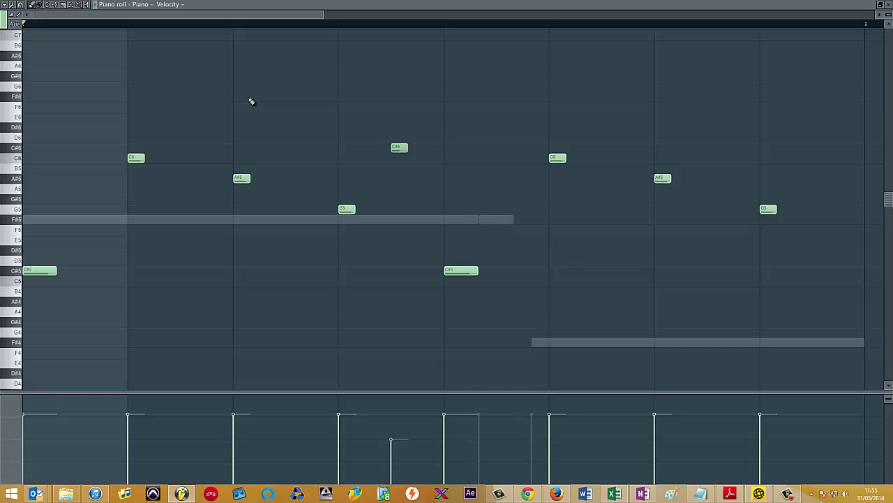
{"action": "scroll", "coordinate": [251, 102], "scroll_direction": "down", "scroll_amount": 2}
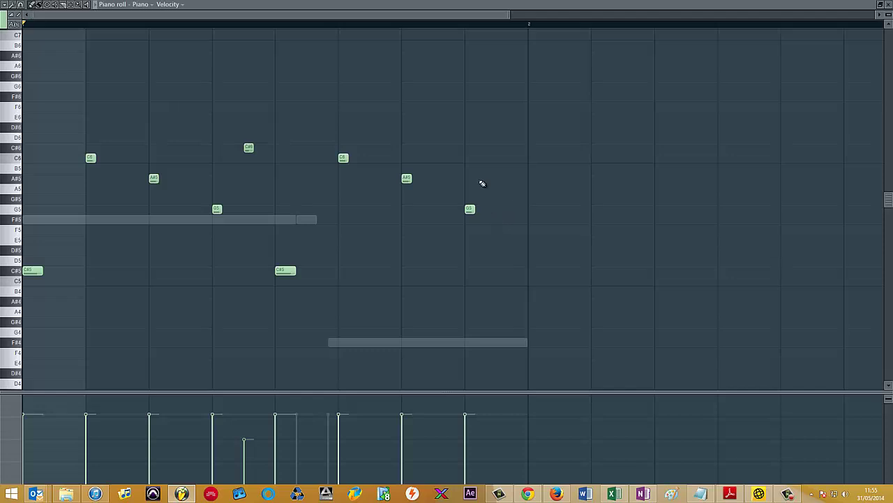
- Select all piano notes, Alt-scale them to half their span, and play them back
{"action": "key", "text": "ctrl+a"}
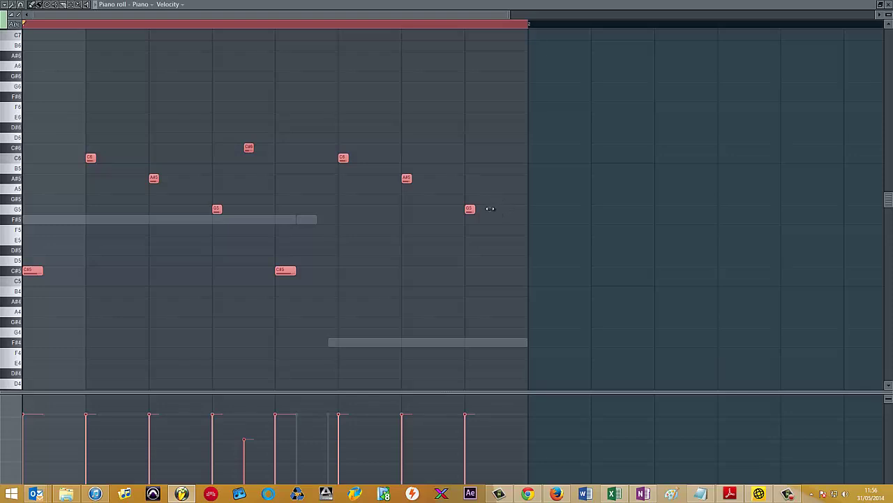
{"action": "left_click_drag", "start_coordinate": [489, 209], "coordinate": [525, 200]}
{"action": "left_click_drag", "start_coordinate": [525, 200], "coordinate": [303, 213]}
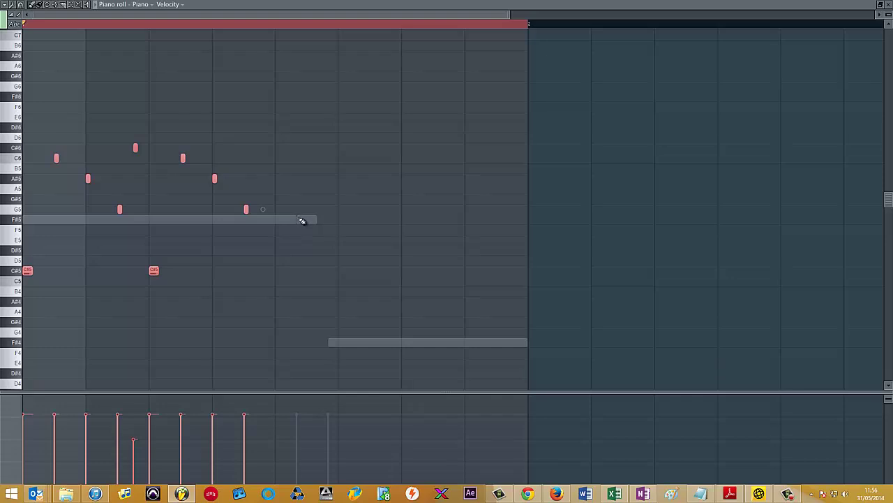
{"action": "key", "text": "space"}
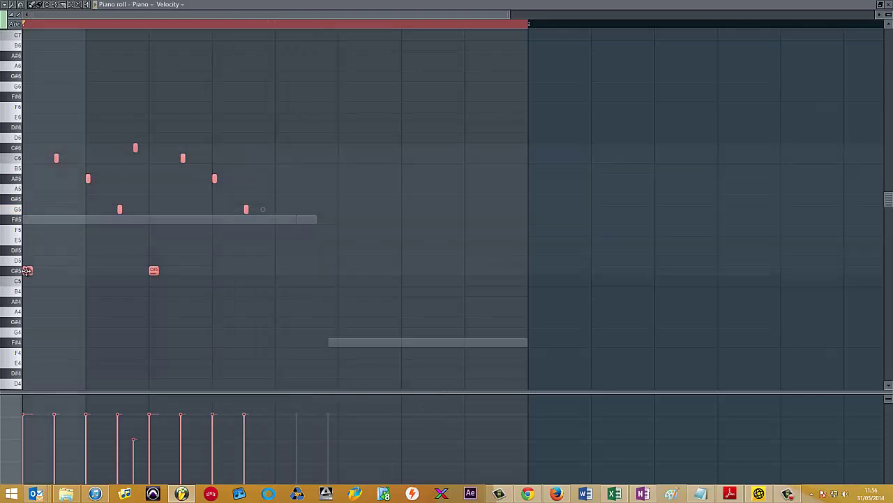
- Copy the squeezed notes into the bar's second half and play it back
{"action": "left_click_drag", "start_coordinate": [28, 271], "coordinate": [213, 272]}
{"action": "key", "text": "space"}
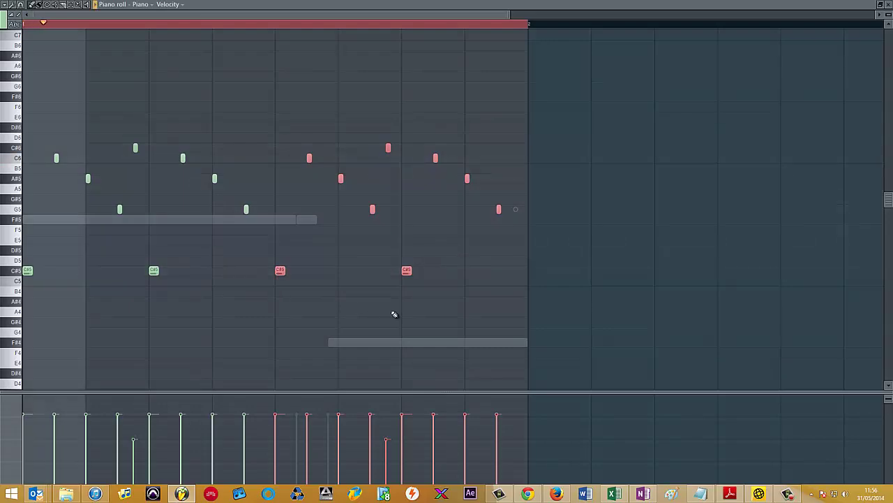
{"action": "key", "text": "F7"}
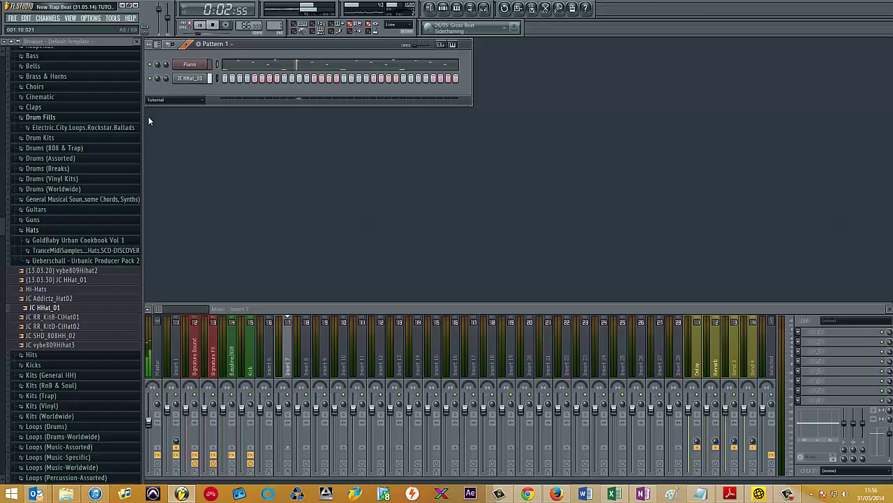
{"action": "key", "text": "F7"}
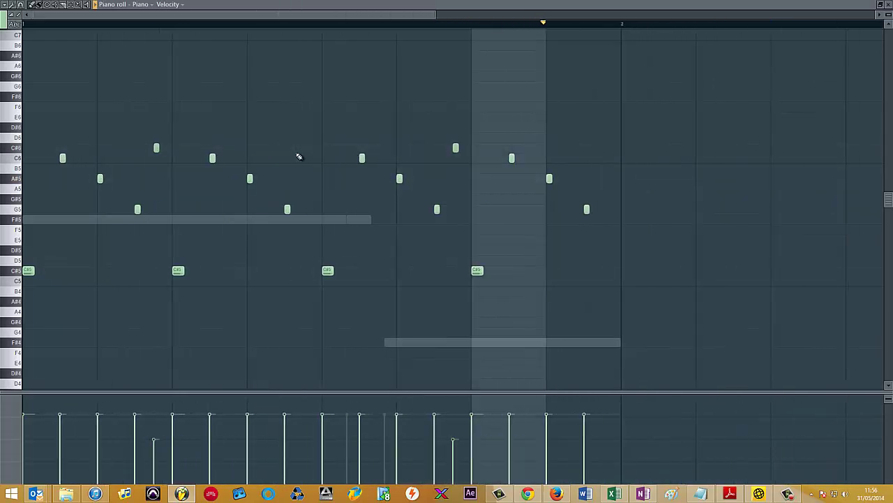
{"action": "key", "text": "F7"}
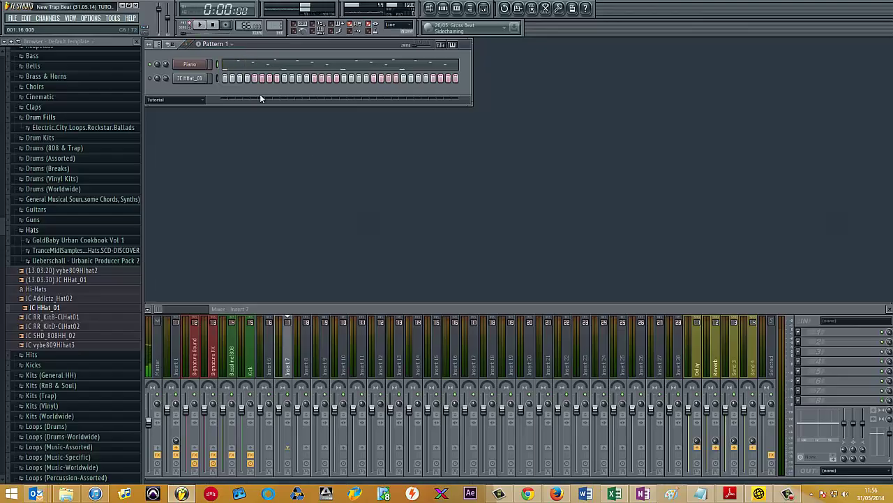
{"action": "key", "text": "F7"}
- Select all notes, rescale them to about half their spacing, and close the piano roll
{"action": "scroll", "coordinate": [296, 200], "scroll_direction": "down", "scroll_amount": 3}
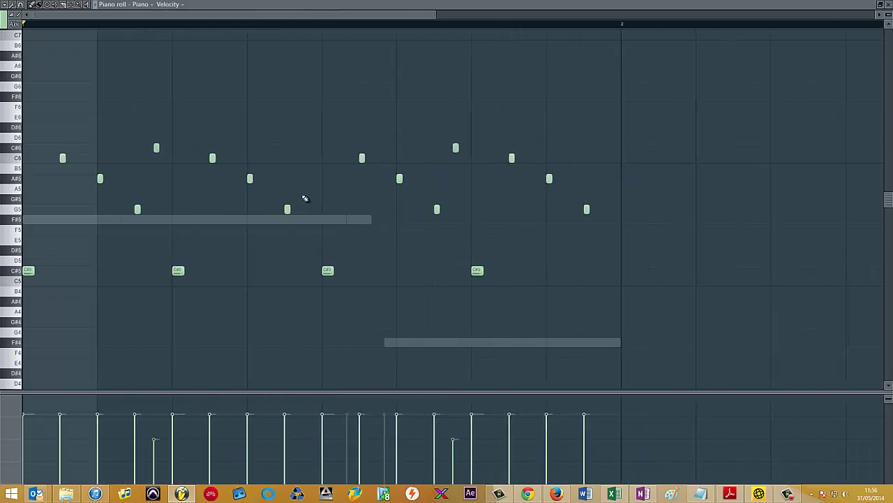
{"action": "key", "text": "ctrl+a"}
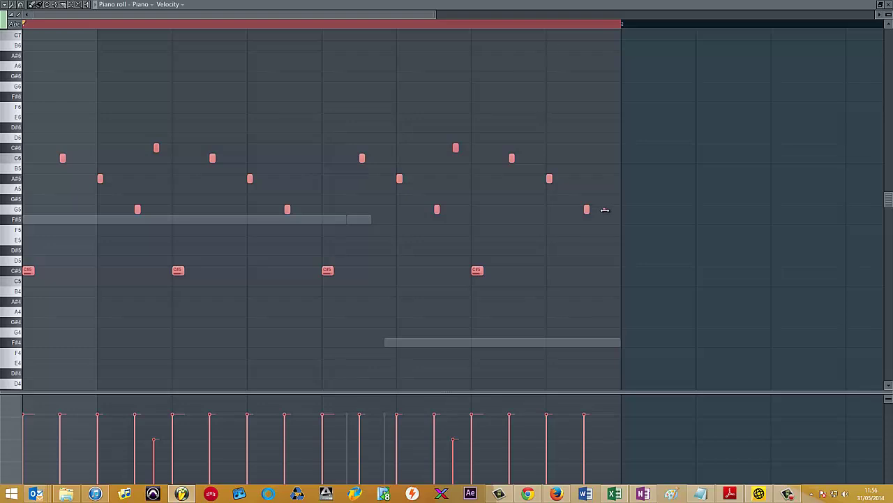
{"action": "mouse_move", "coordinate": [605, 210]}
{"action": "left_mouse_down"}
{"action": "mouse_move", "coordinate": [504, 210]}
{"action": "mouse_move", "coordinate": [597, 209]}
{"action": "left_mouse_up"}
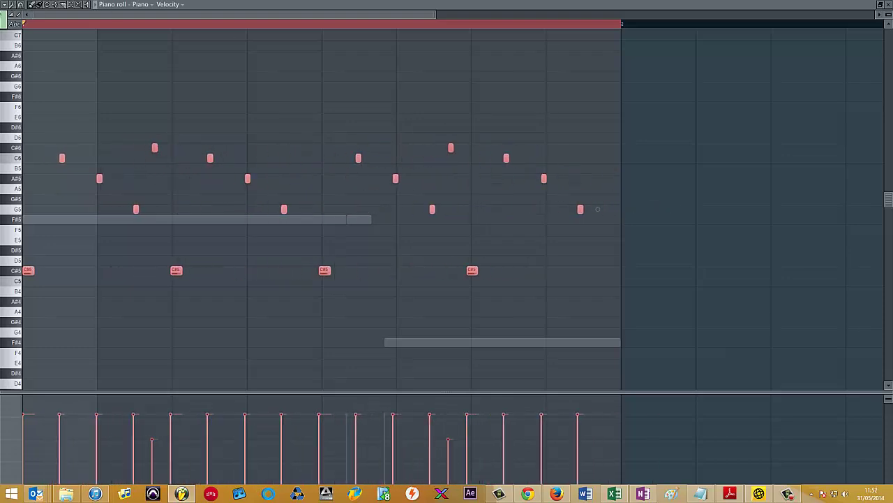
{"action": "left_click", "coordinate": [29, 5]}
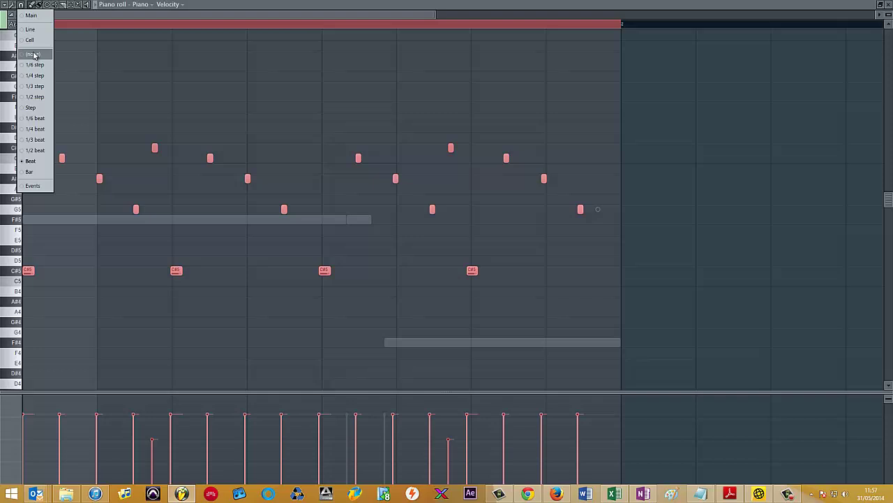
{"action": "left_click", "coordinate": [413, 21]}
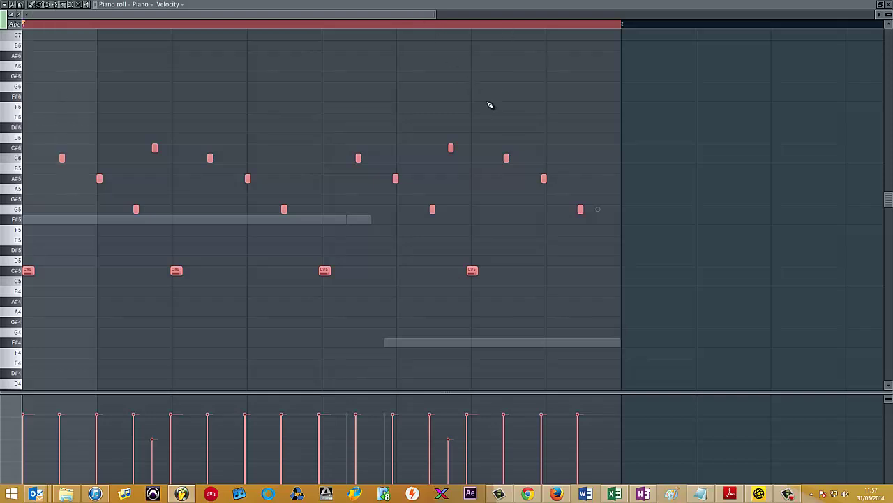
{"action": "left_click_drag", "start_coordinate": [598, 210], "coordinate": [500, 207]}
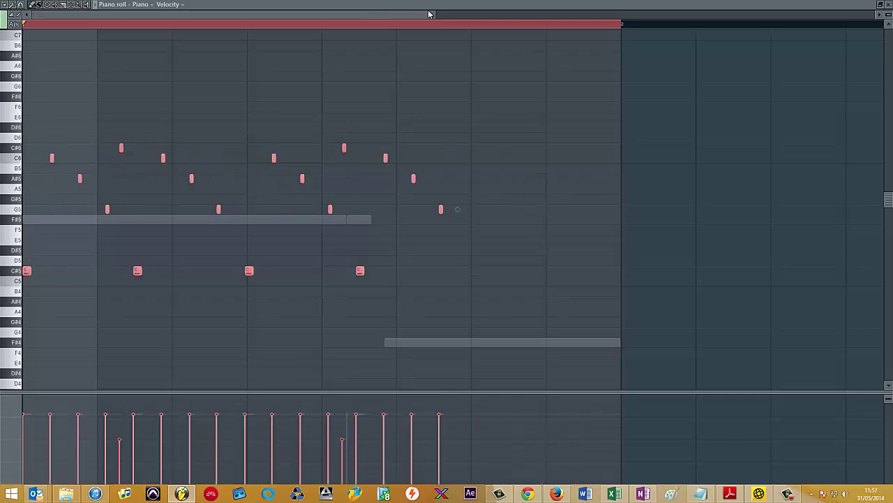
{"action": "left_click", "coordinate": [884, 5]}
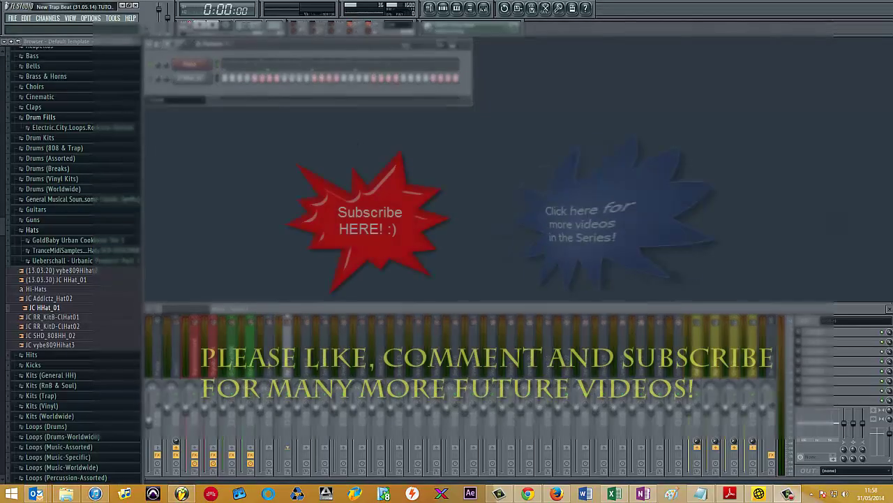